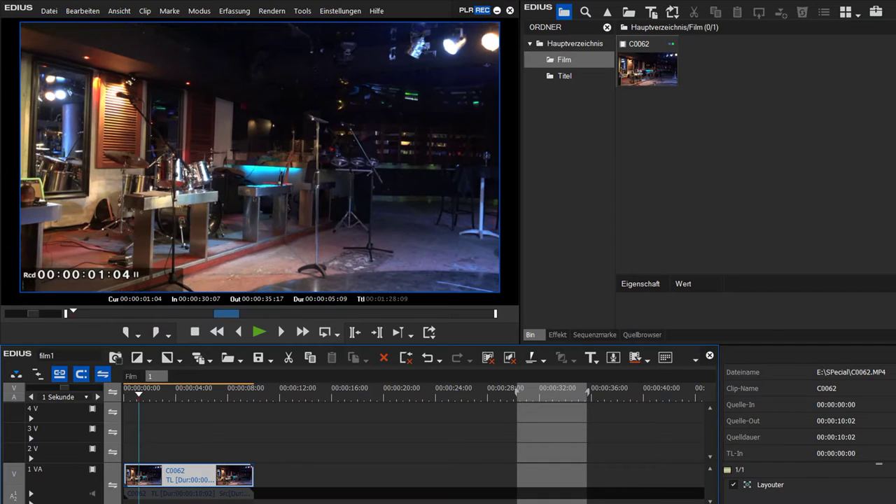
Move the timeline playhead to about 00:00:03:12 and turn on the Zebra overlay in the preview.
left_click(169, 394)
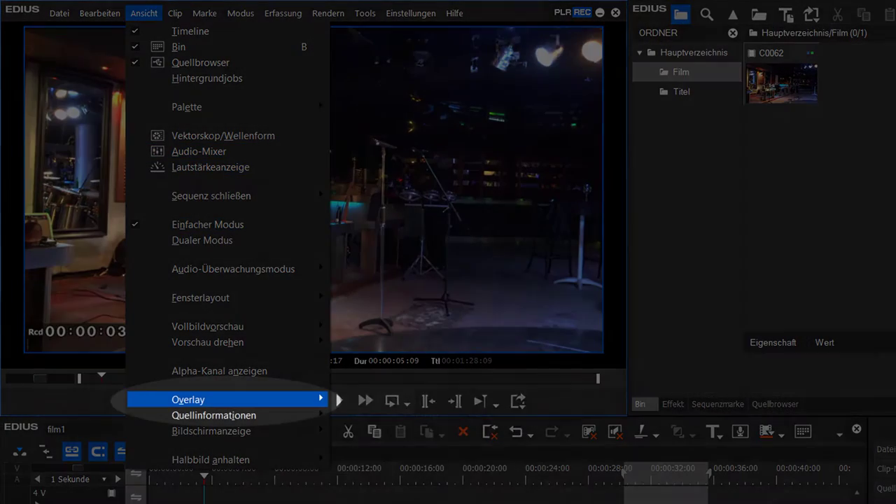
mouse_move(210, 399)
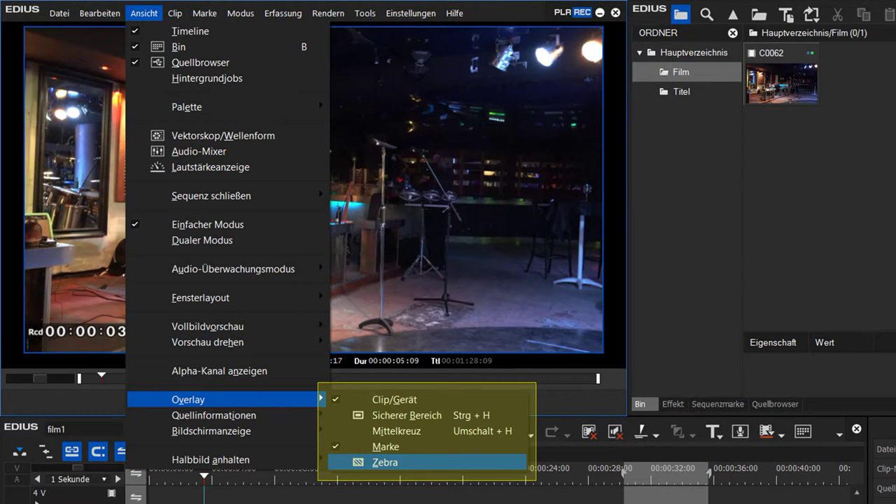
key("Return")
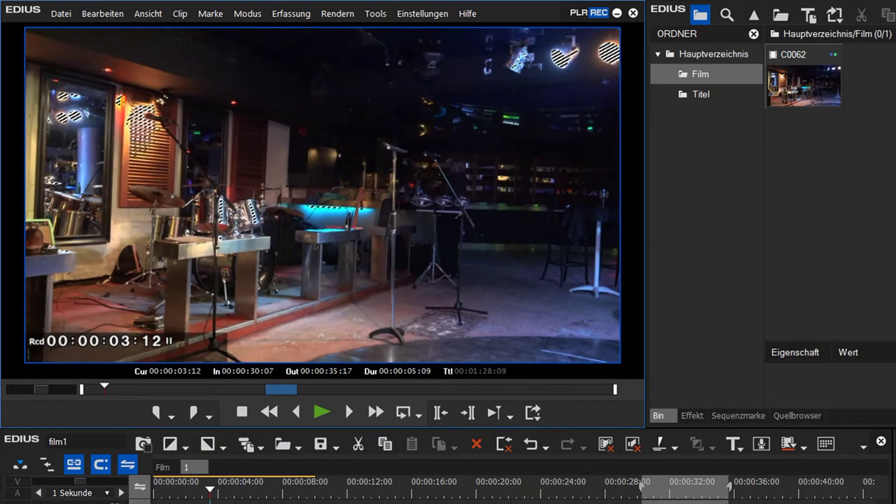
Turn off the Zebra overlay in the preview.
left_click(147, 13)
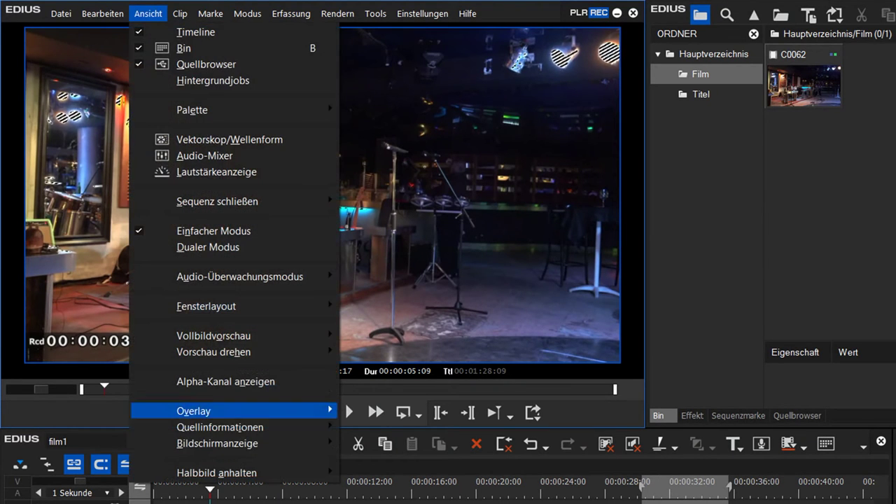
mouse_move(233, 411)
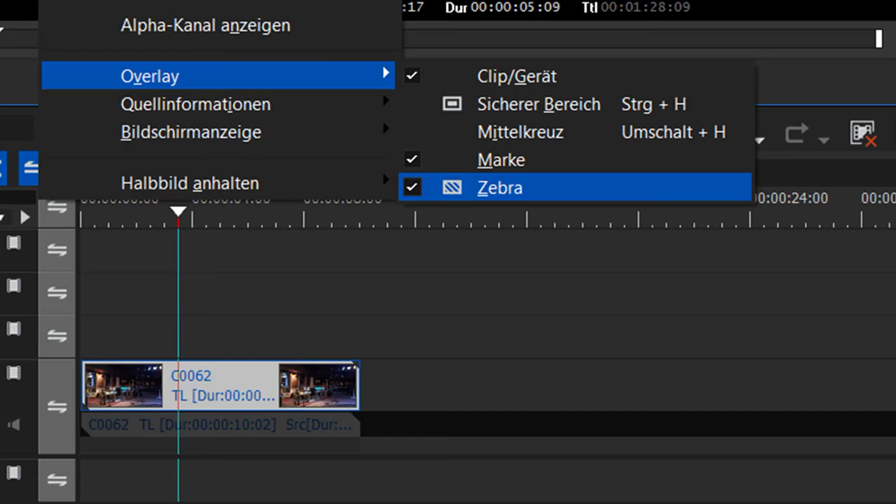
left_click(522, 187)
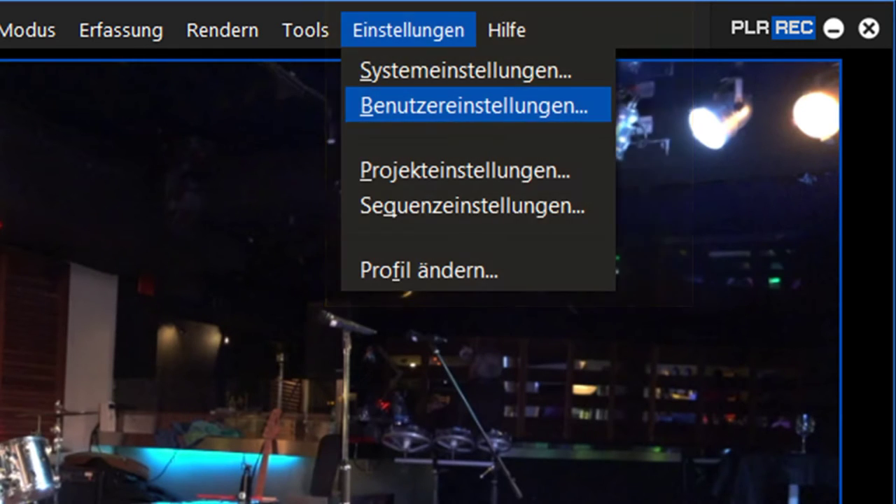
Open the Schaltfläche page under Benutzeroberfläche in the Benutzereinstellungen and choose the Rekorder (Links) button group.
key("Return")
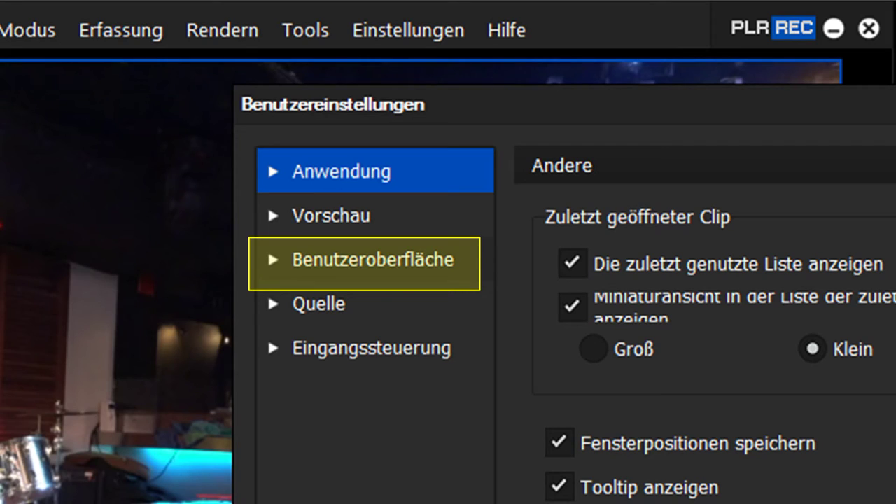
left_click(273, 259)
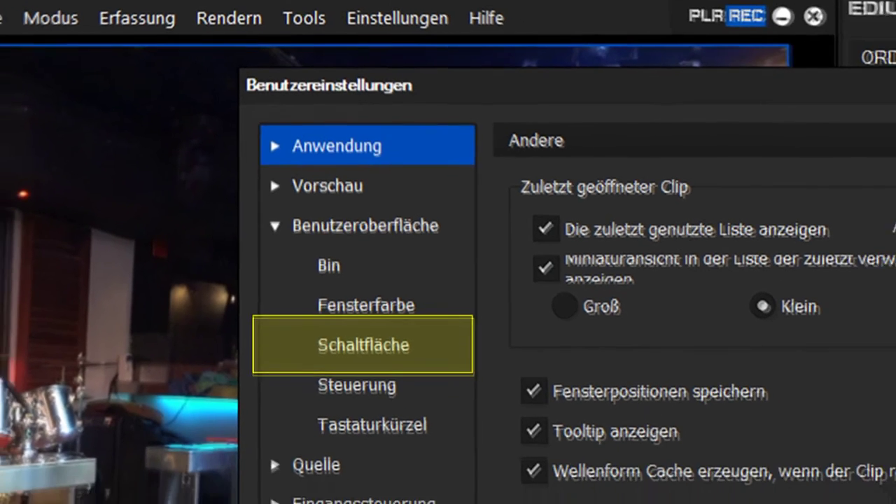
left_click(362, 344)
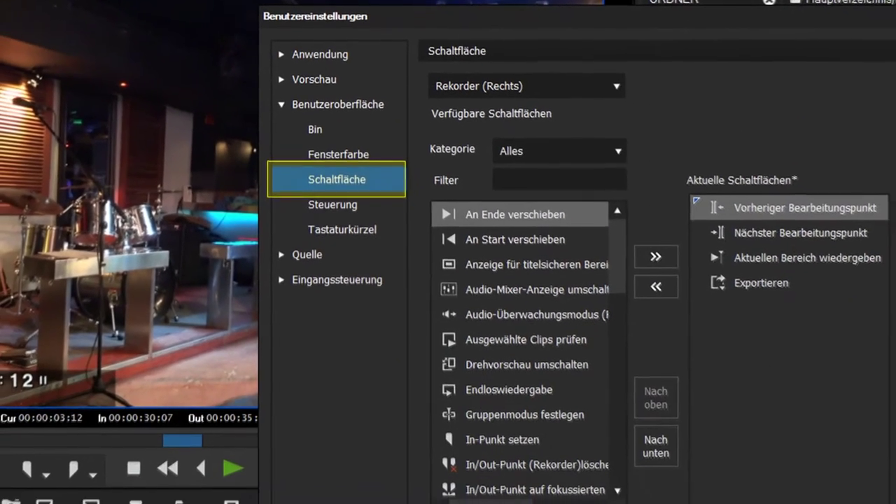
left_click(526, 86)
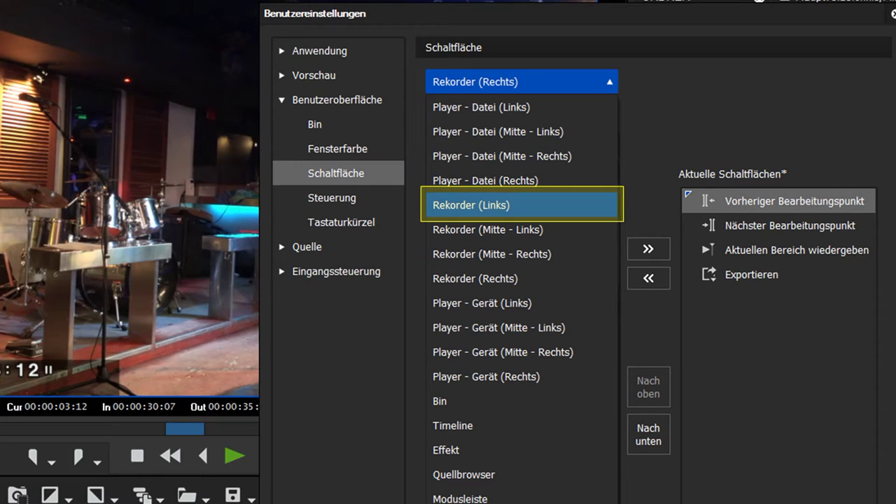
left_click(522, 204)
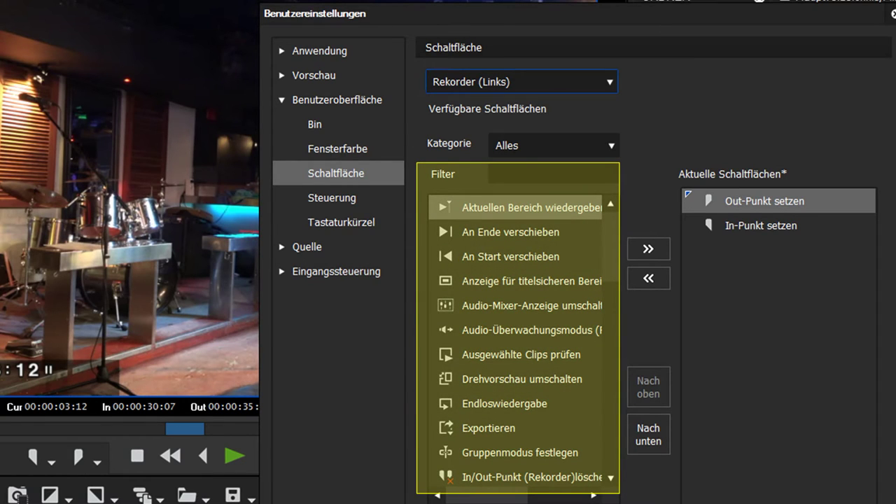
Add the Play(x1.5) button to the current buttons of Rekorder (Links).
scroll(518, 336, "down", 2)
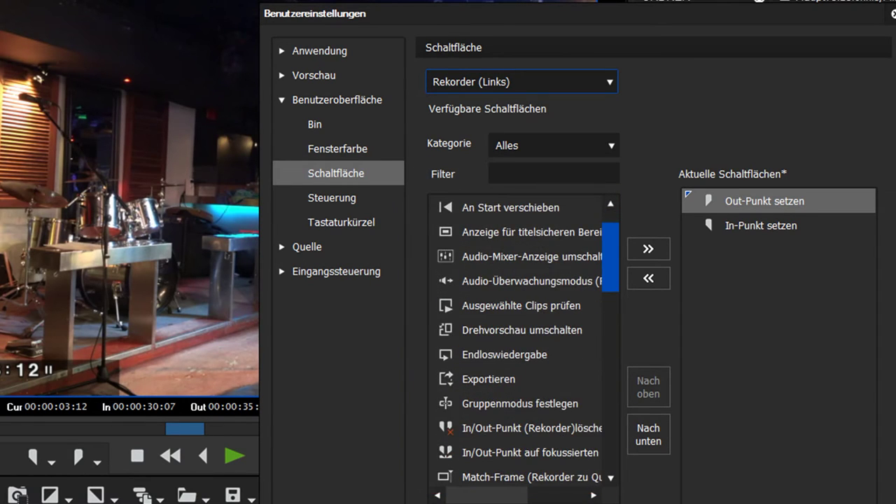
scroll(441, 393, "down", 8)
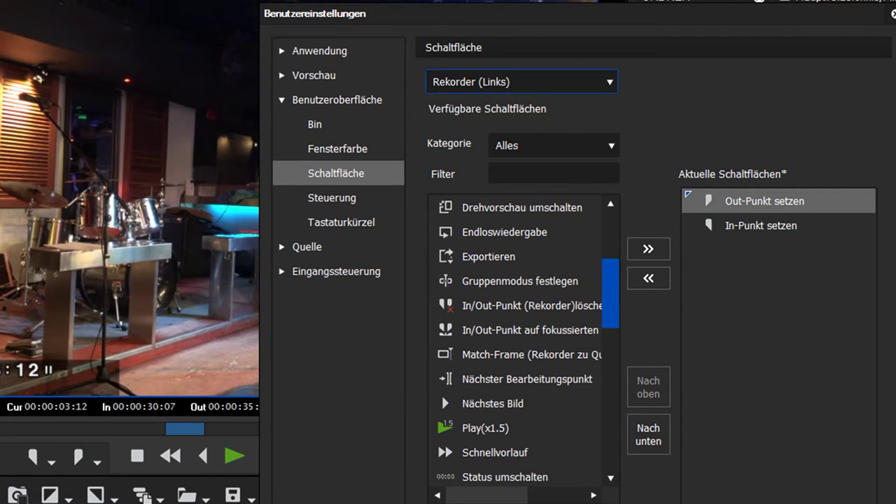
scroll(440, 320, "down", 1)
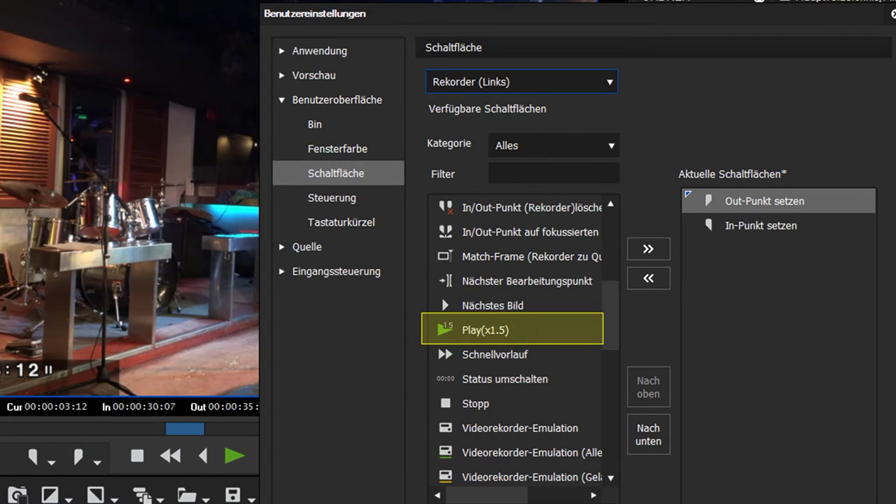
left_click(485, 329)
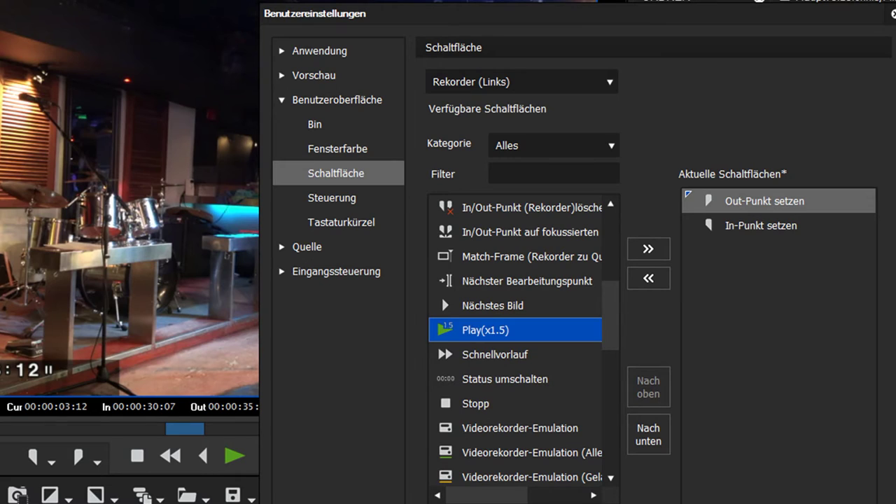
left_click(648, 248)
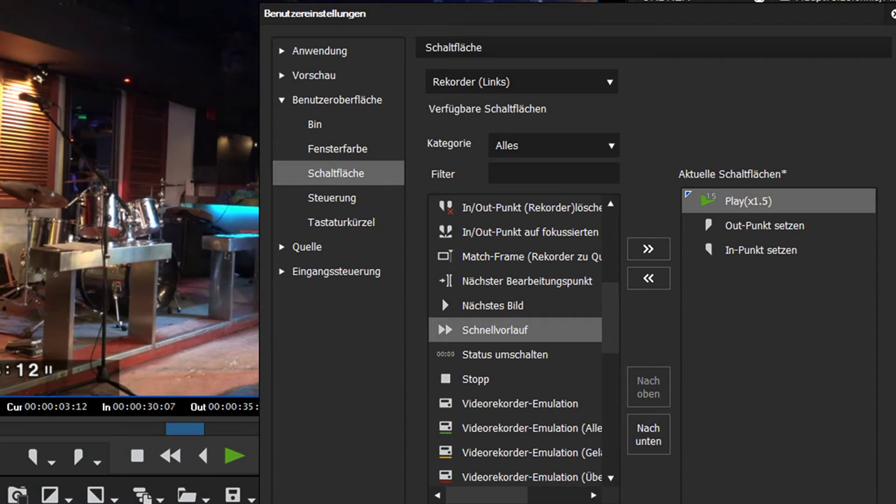
Add the Zebra-Anzeige Ein/Aus umschalten button to Rekorder (Links), then apply and close the user settings.
scroll(515, 343, "down", 1)
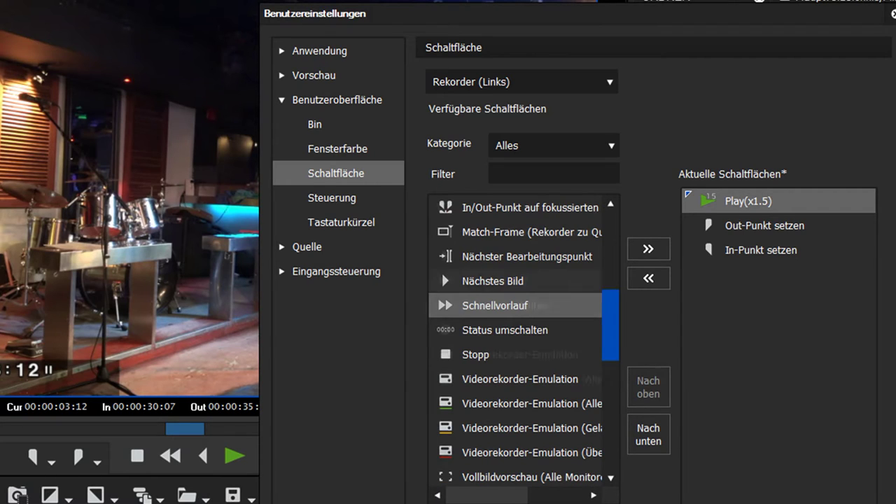
scroll(515, 343, "down", 3)
scroll(515, 343, "down", 10)
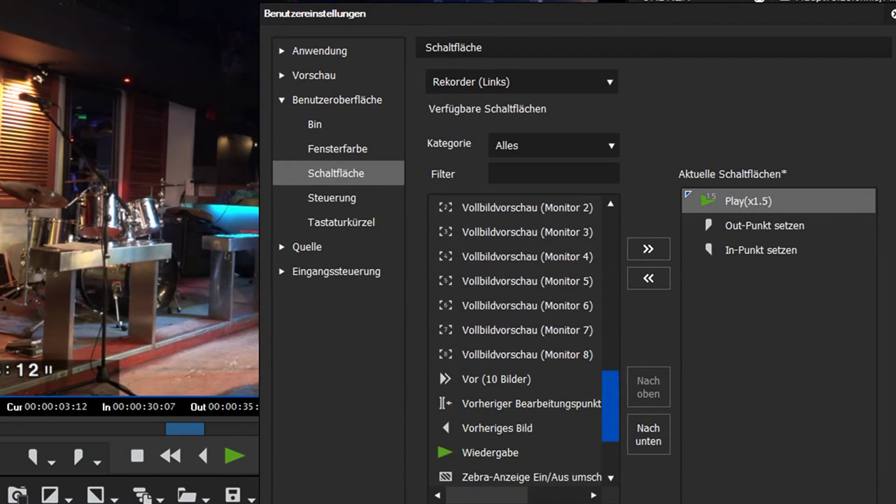
scroll(515, 342, "down", 3)
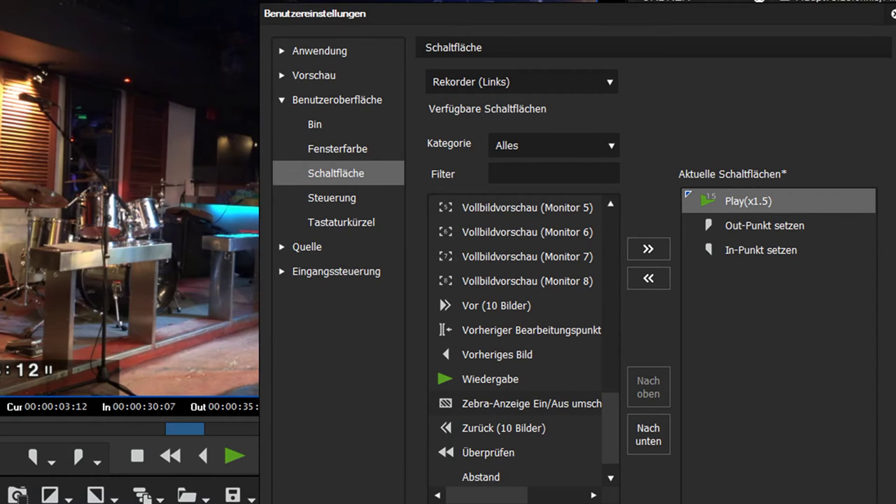
left_click(515, 403)
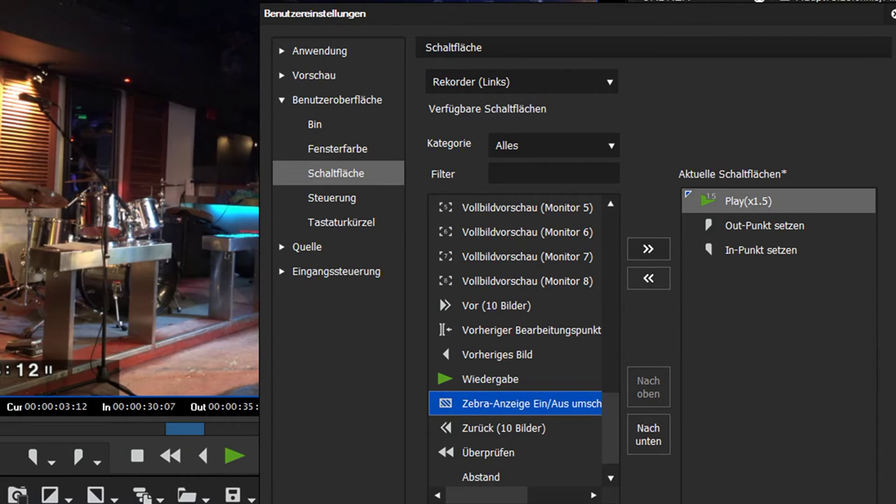
left_click(648, 249)
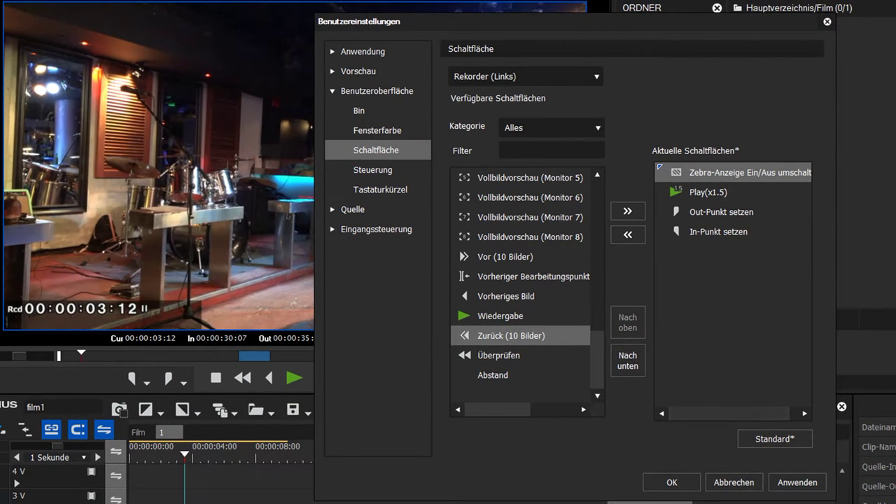
left_click(797, 482)
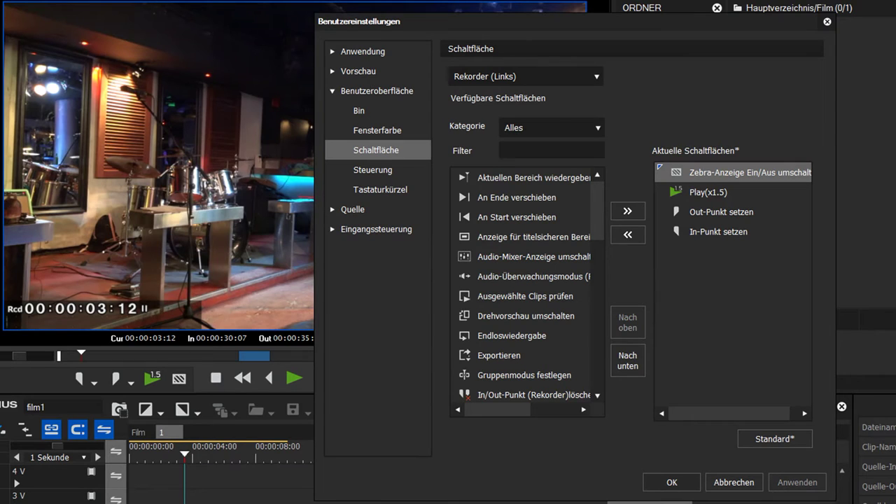
left_click(672, 483)
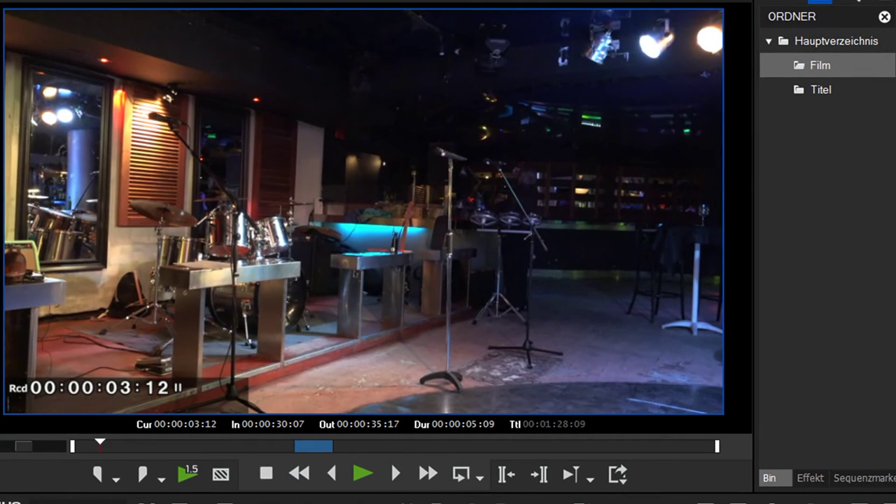
Move the playhead to 00:00:06:22 and switch the zebra display on, off and on again with its new recorder button.
left_click_drag(100, 443, 125, 444)
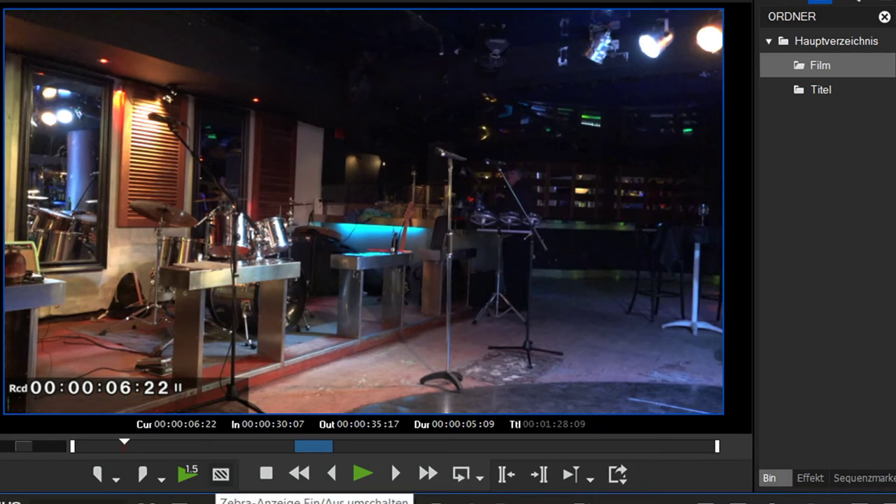
left_click(220, 474)
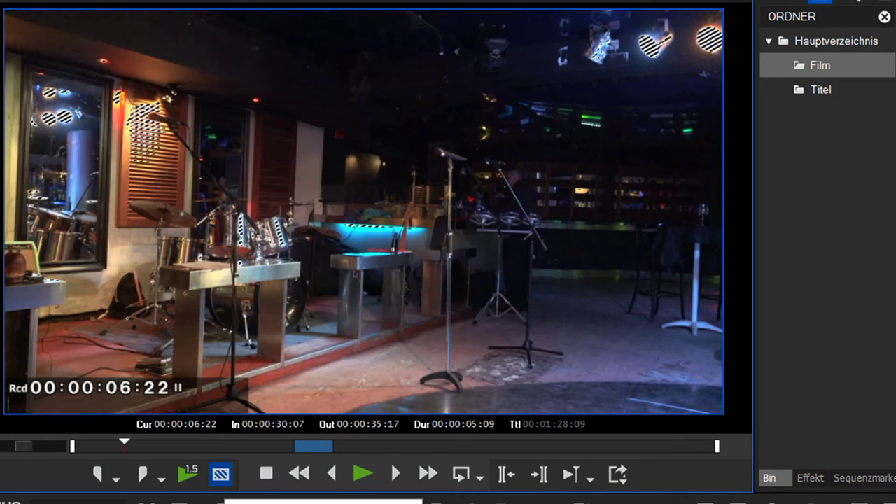
left_click(221, 473)
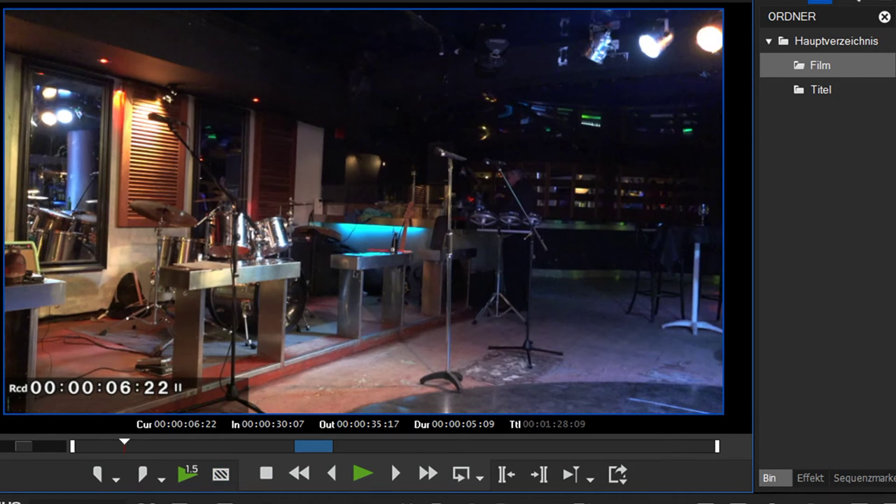
left_click(220, 474)
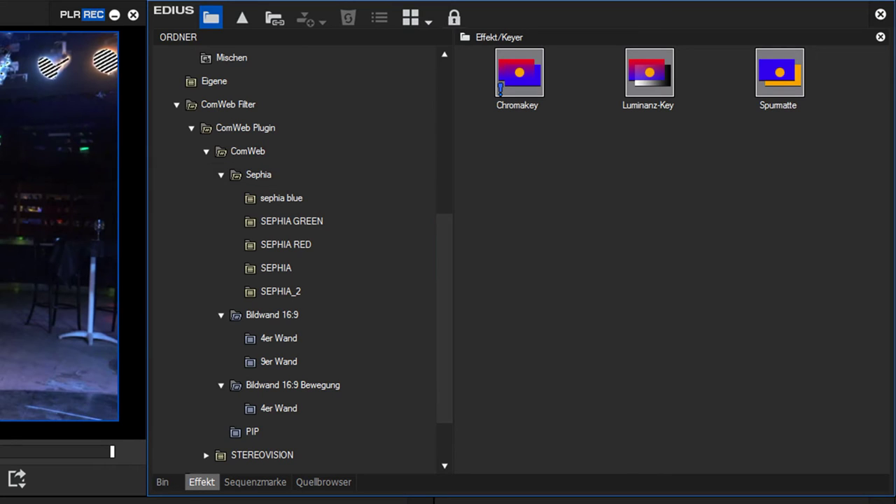
Apply the Farbrad filter from the Farbkorrektur folder of the video filters to clip C0062 on track 1 VA.
left_click_drag(444, 319, 444, 167)
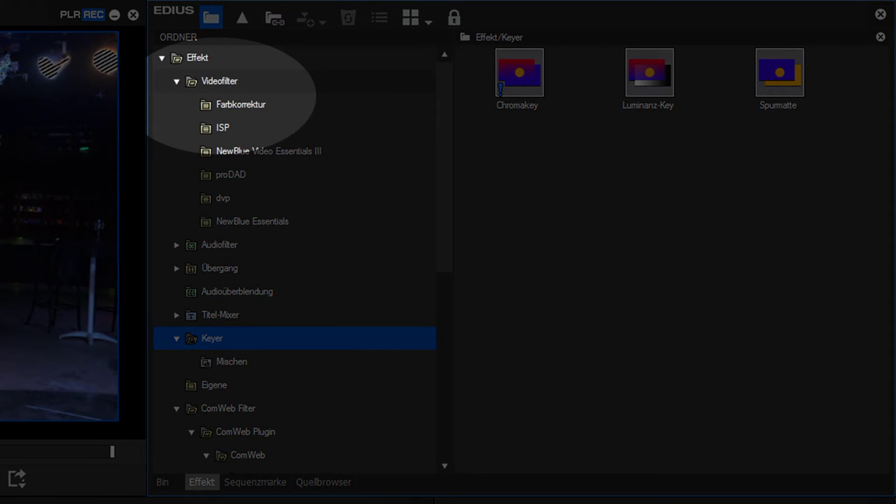
left_click(219, 81)
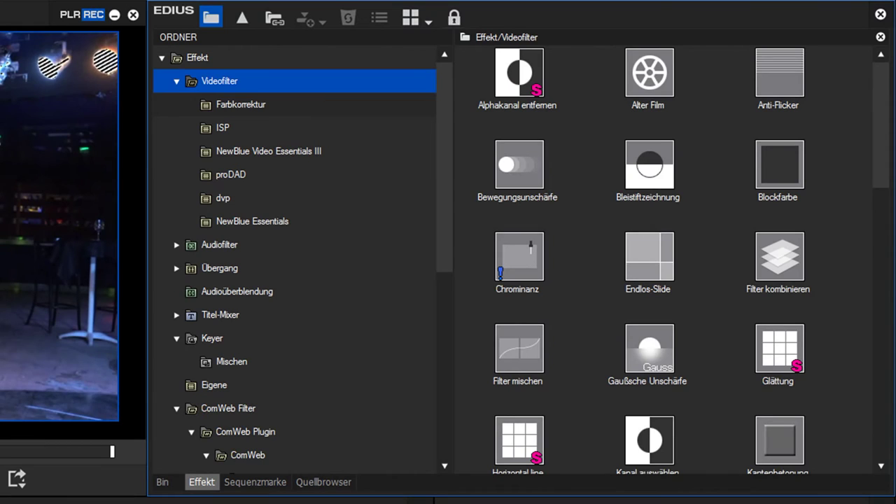
left_click(240, 105)
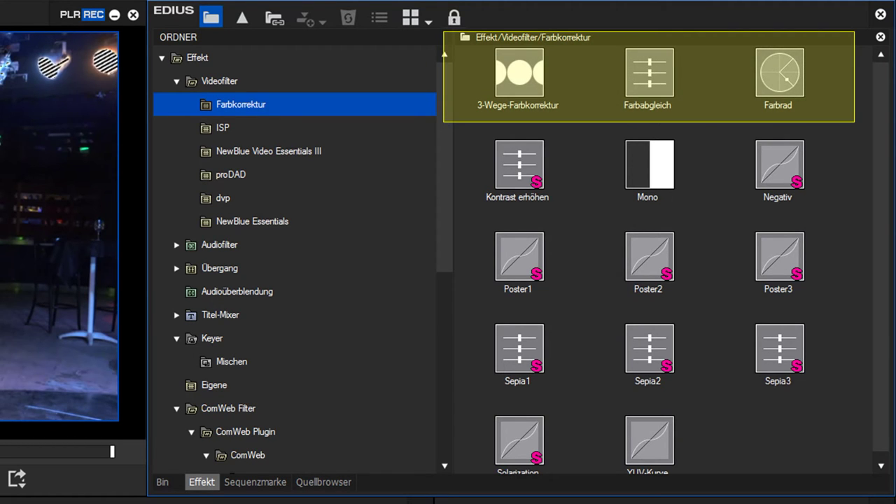
left_click(779, 73)
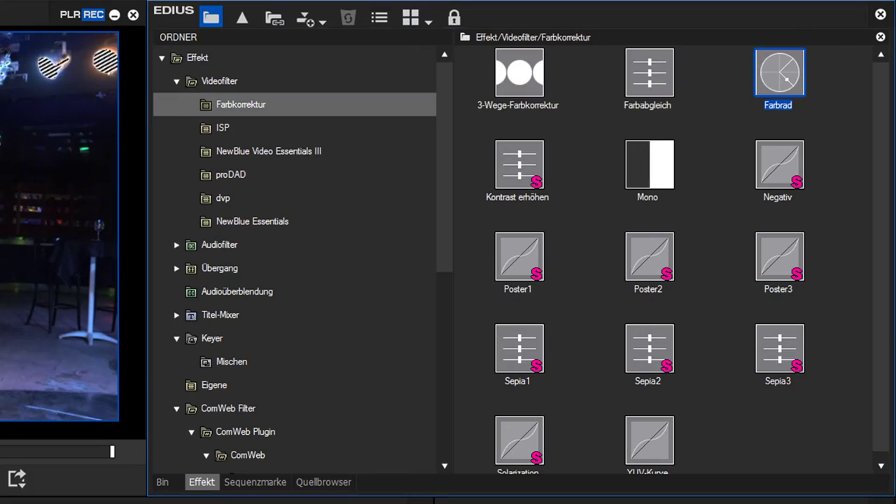
right_click(779, 79)
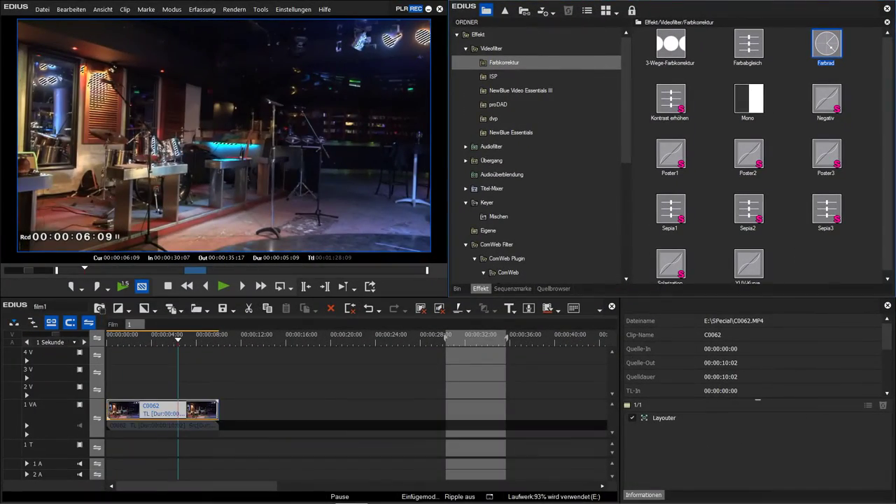
key("Return")
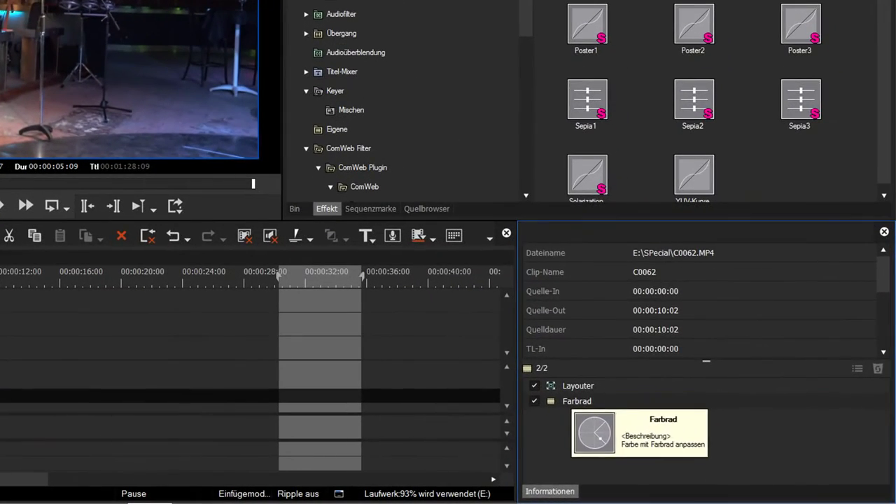
Enable Sichere Farbe in the Farbrad filter of clip C0062 and confirm the filter settings.
double_click(662, 429)
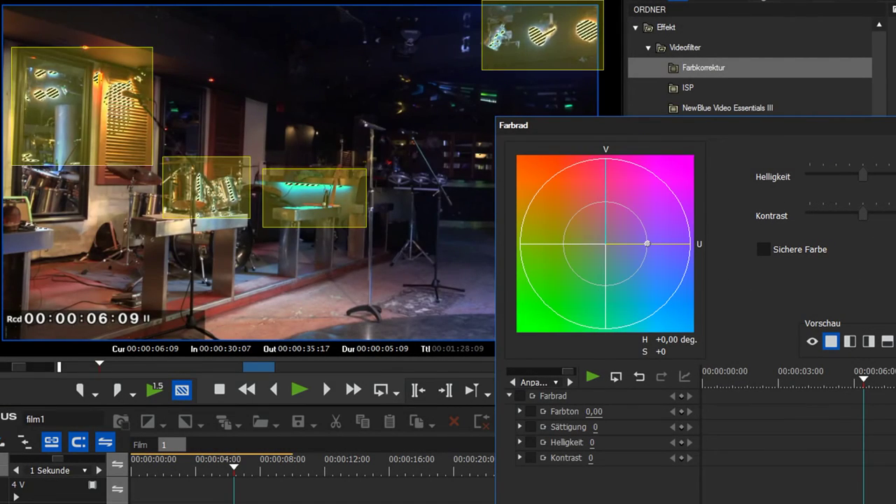
left_click(763, 249)
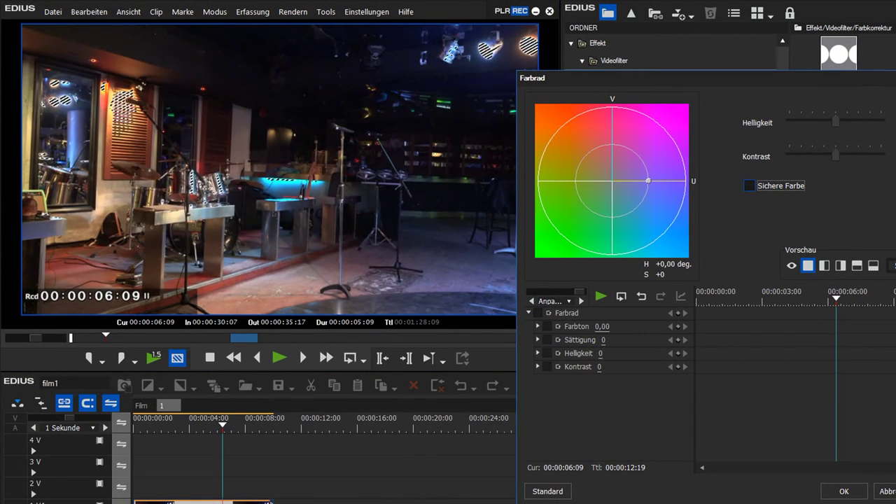
key("space")
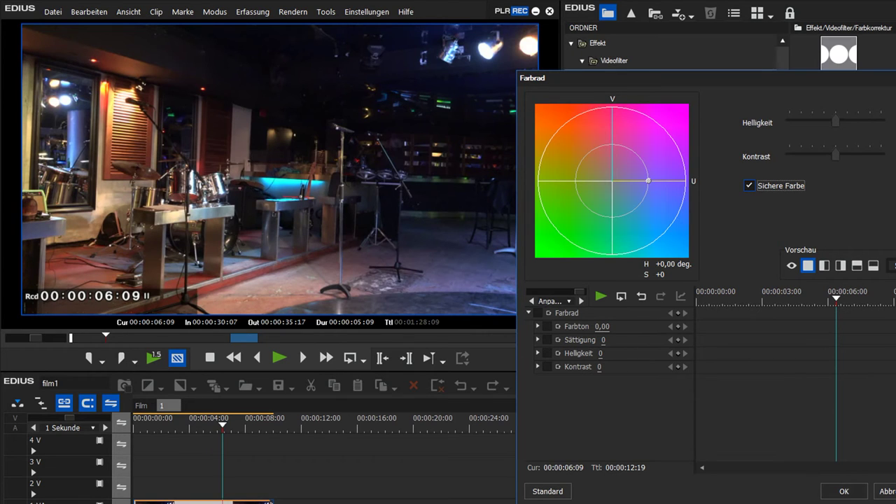
left_click(843, 490)
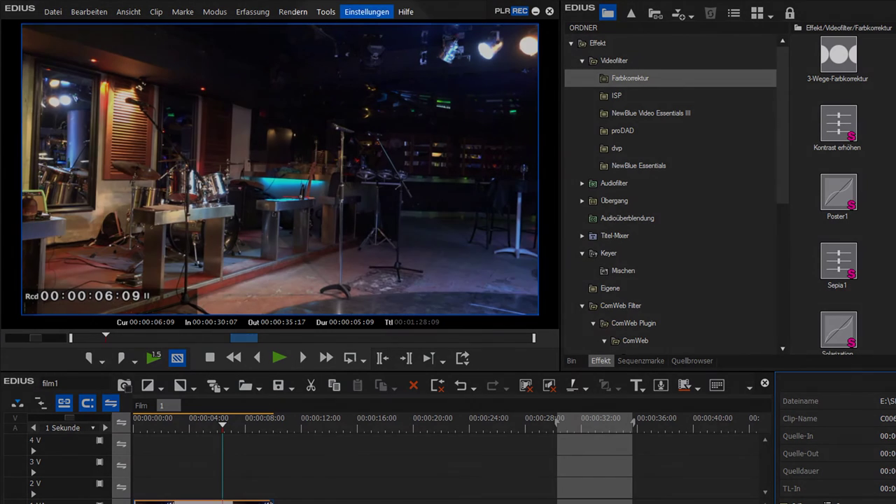
Open the Tastaturkürzel page under Benutzeroberfläche in the user settings.
left_click(366, 12)
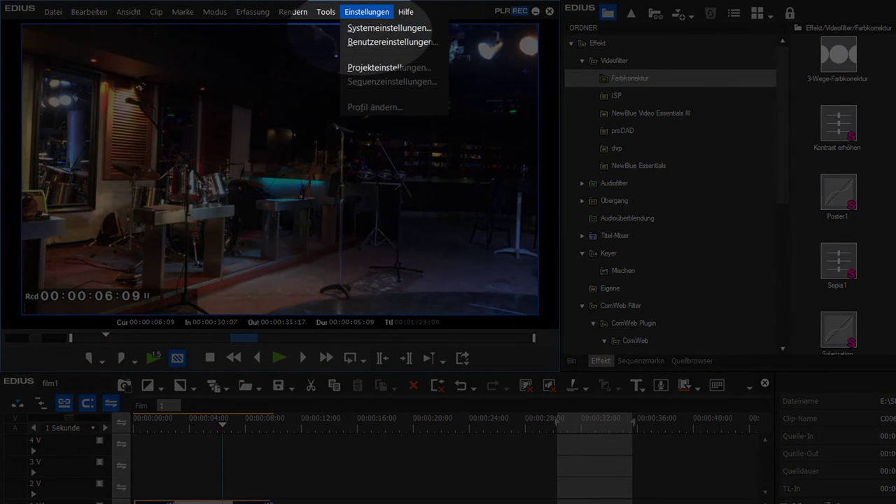
mouse_move(406, 12)
mouse_move(367, 11)
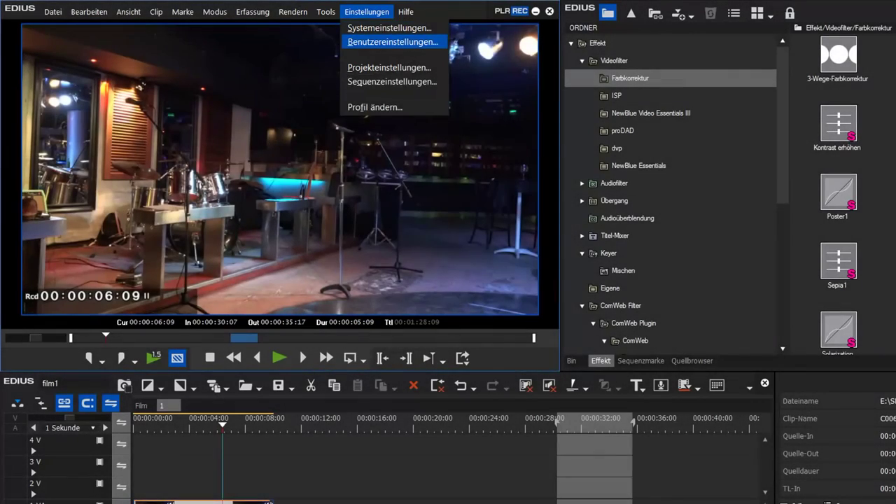
left_click(393, 42)
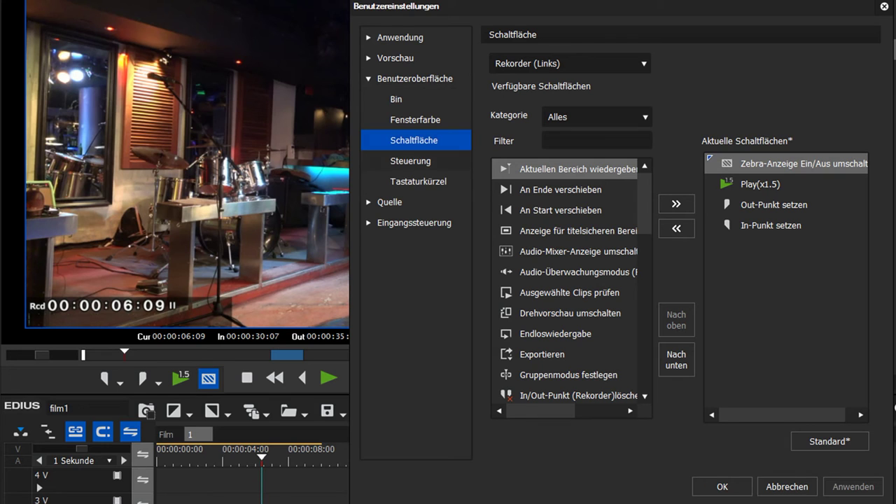
left_click(418, 181)
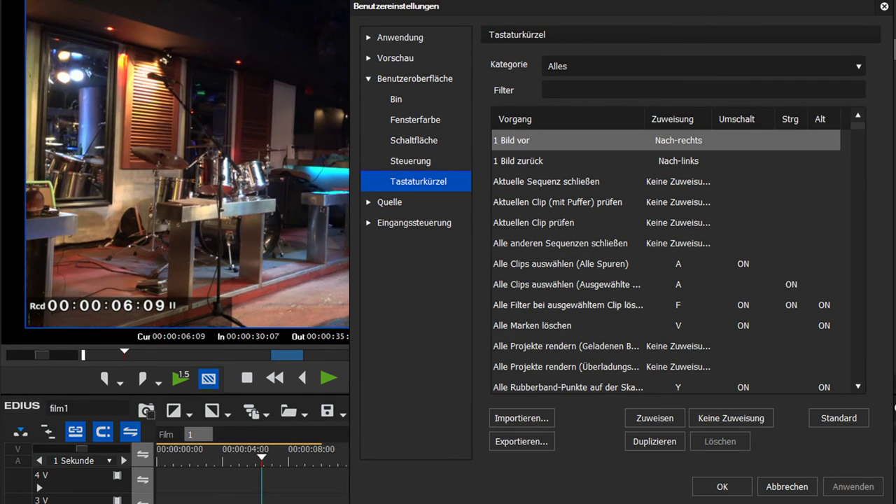
Find and select the Zebra-Anzeige Ein/Aus umschalten operation in the list of keyboard assignments.
scroll(664, 259, "down", 15)
scroll(612, 252, "down", 20)
scroll(612, 252, "down", 10)
scroll(612, 252, "up", 5)
scroll(613, 252, "up", 8)
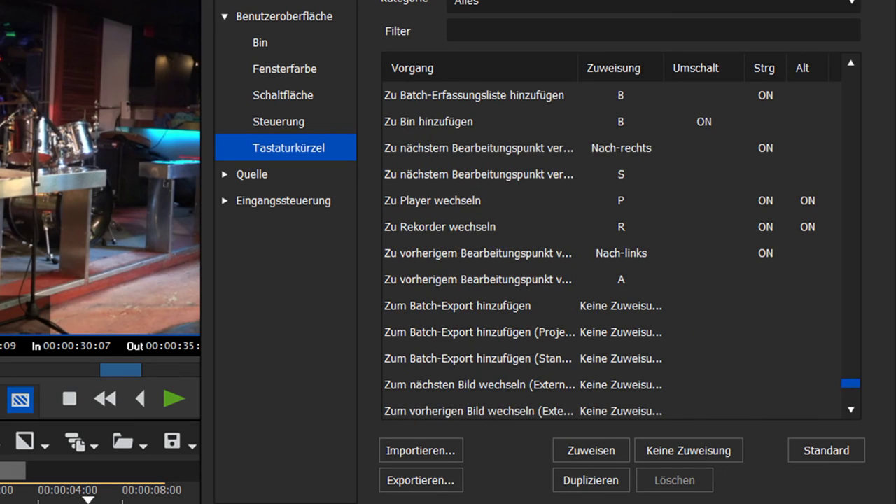
scroll(612, 252, "down", 2)
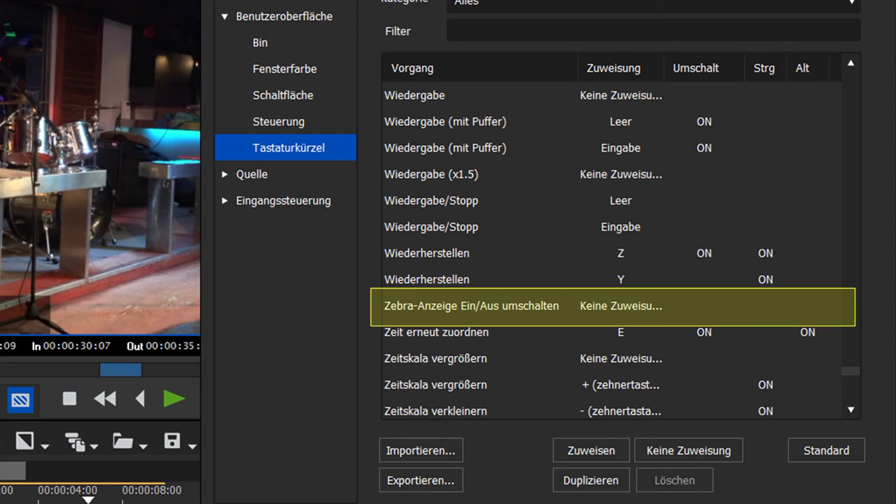
left_click(471, 306)
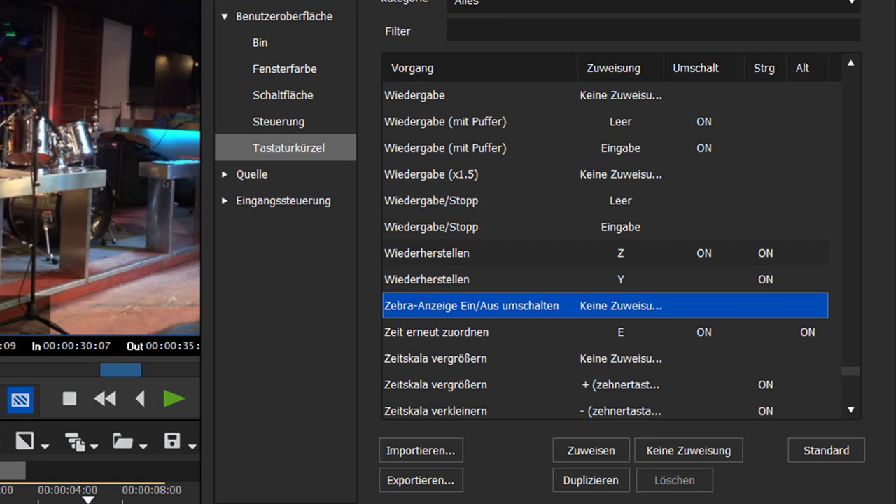
left_click(605, 253)
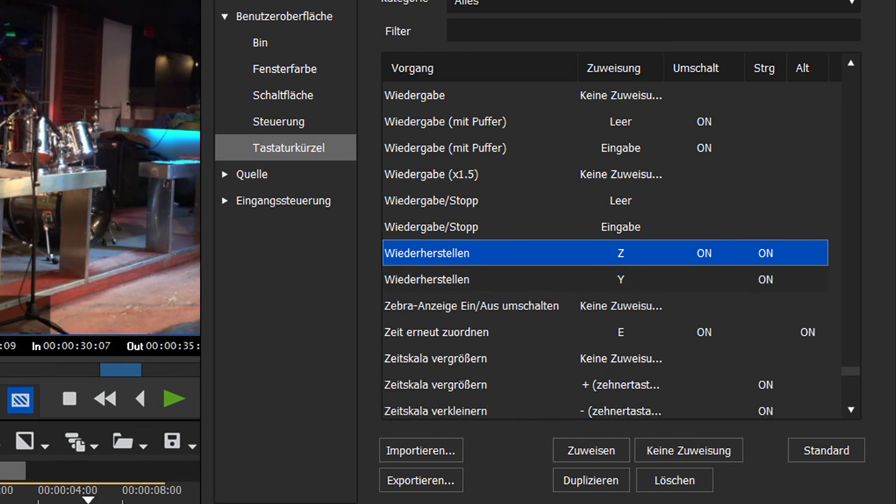
left_click(470, 306)
Assign Alt+Z to Zebra-Anzeige Ein/Aus umschalten, then close the key assignment and confirm the user settings.
left_click(591, 449)
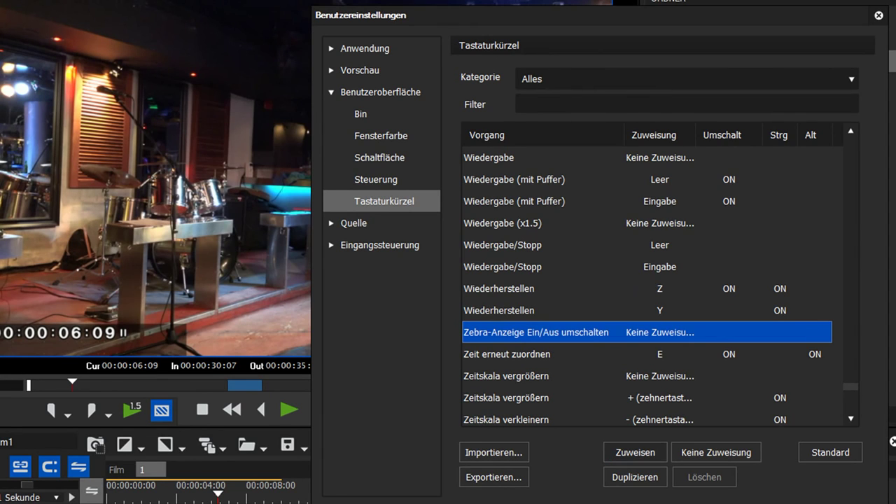
left_click(635, 452)
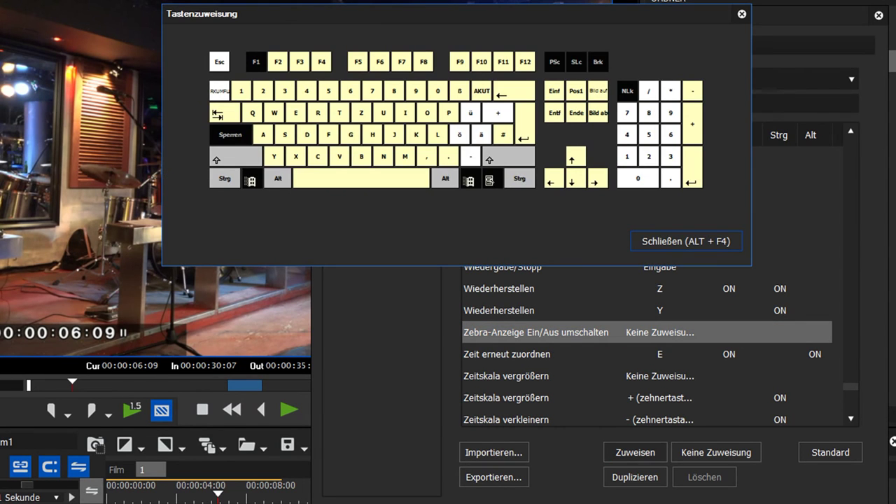
key("alt+z")
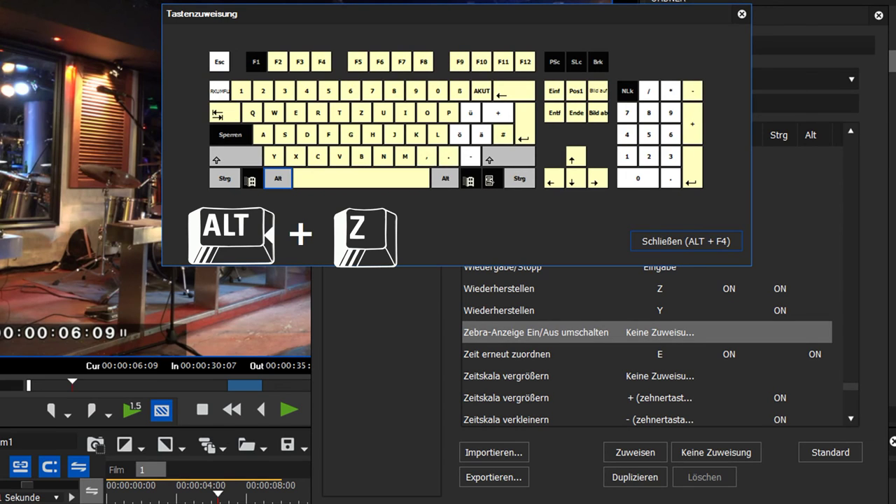
key("alt")
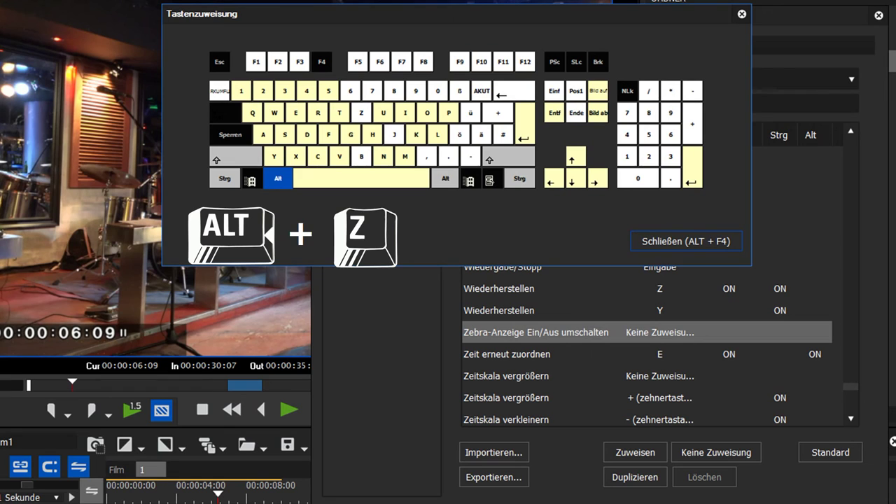
mouse_move(361, 113)
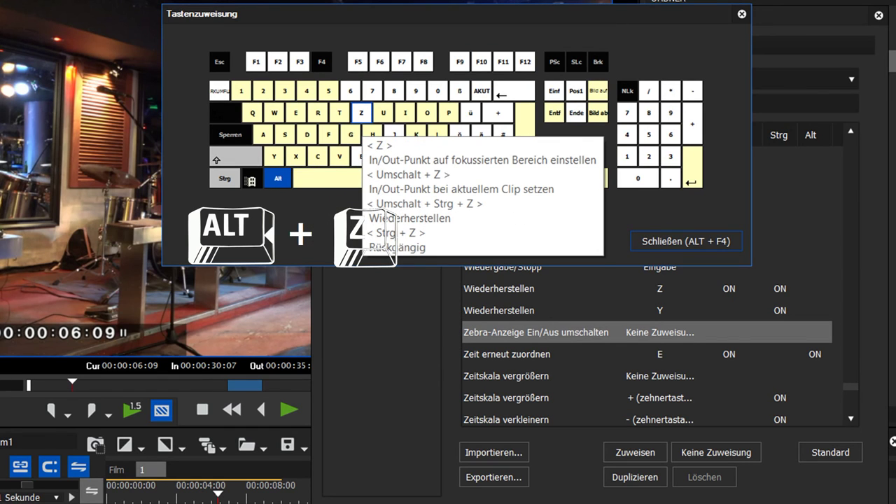
left_click(362, 112)
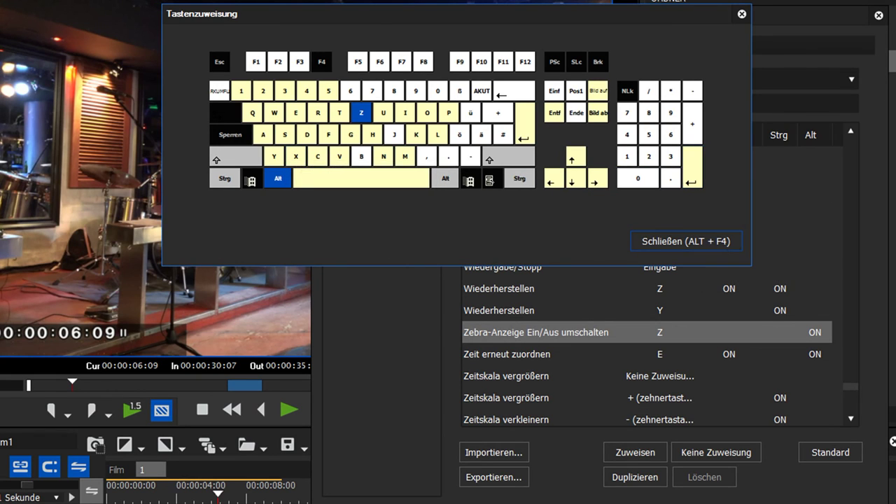
left_click(682, 241)
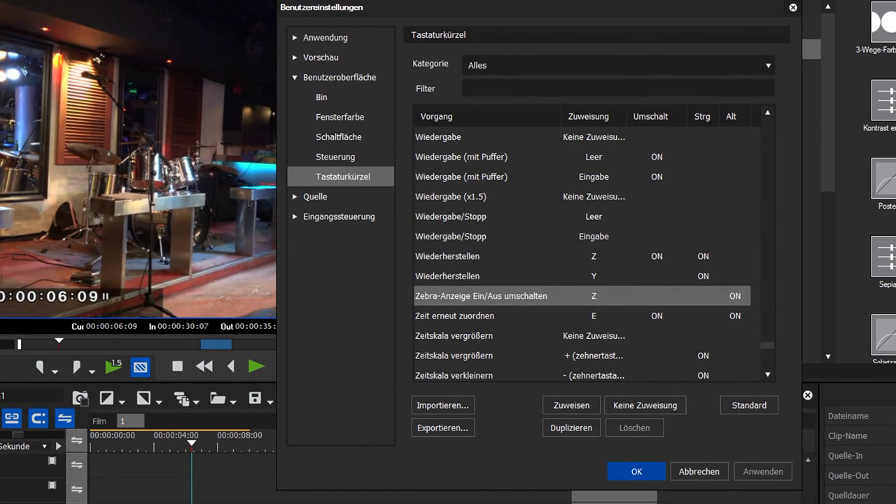
key("Return")
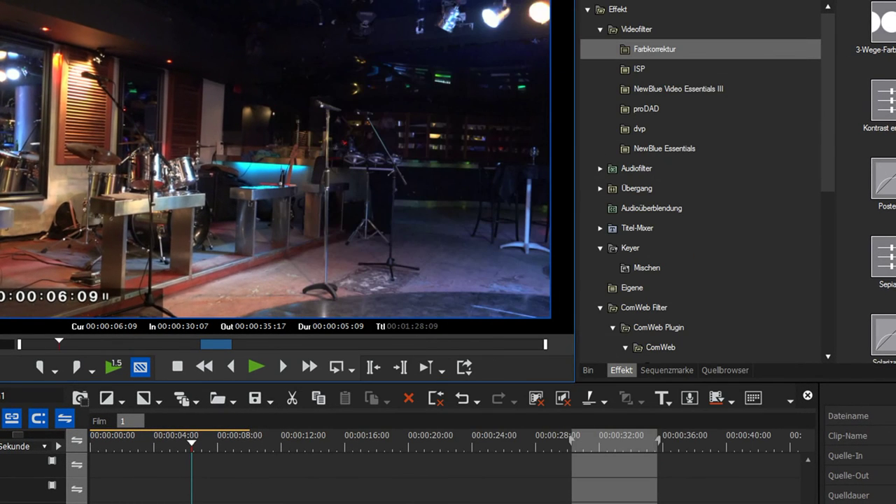
Move the playhead to 00:00:04:03, turn off Sichere Farbe in the clip's Farbrad filter and confirm.
left_click(155, 442)
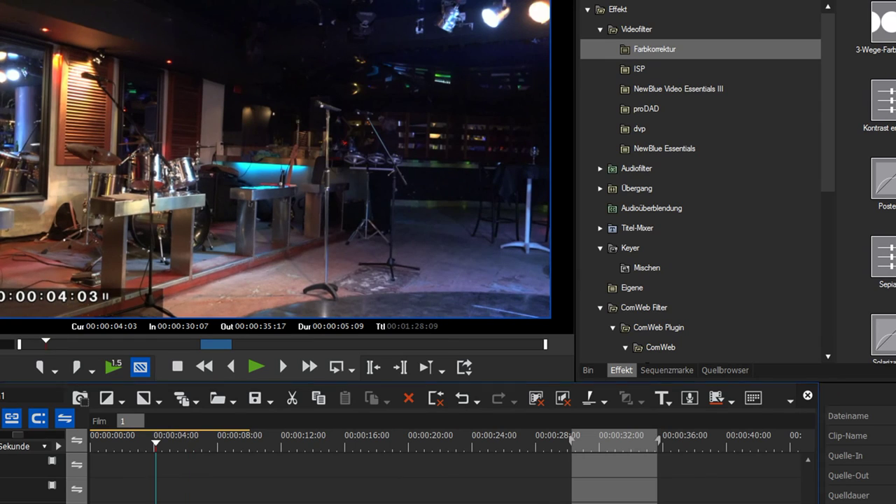
left_click(790, 171)
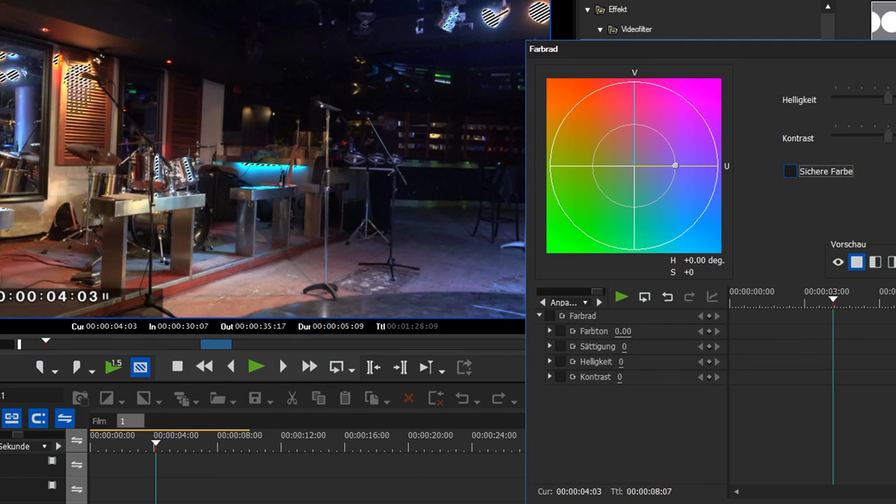
key("Return")
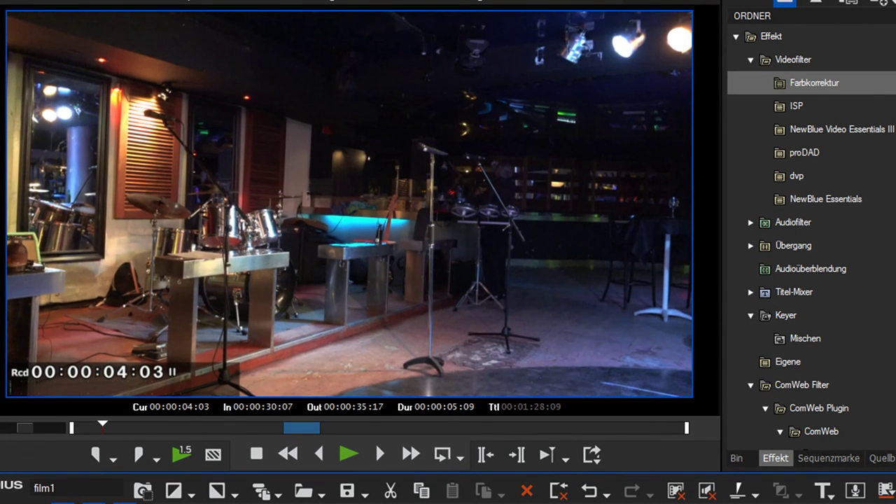
Move the playhead to 00:00:03:16 and test the new zebra assignment by switching the display on and off twice.
key("Left")
key("Left")
key("Left")
key("Left")
key("Left")
key("Left")
key("Left")
key("Left")
key("Left")
key("Left")
key("Left")
key("Left")
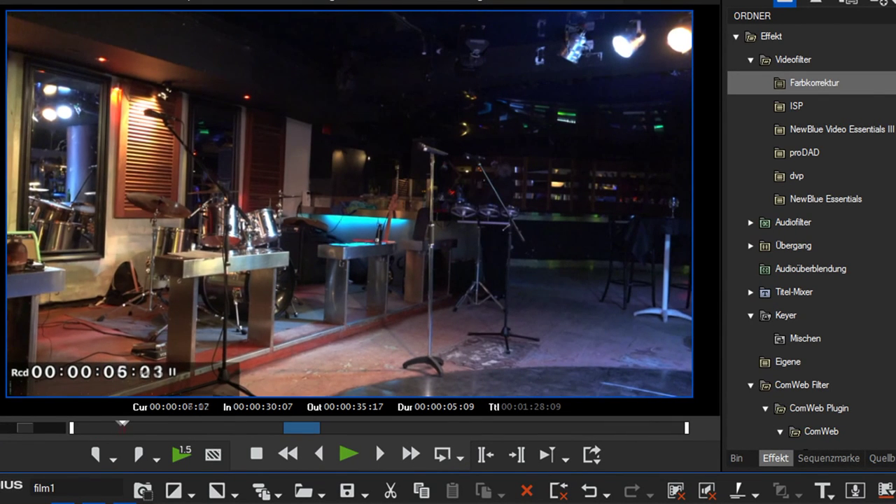
key("alt+z")
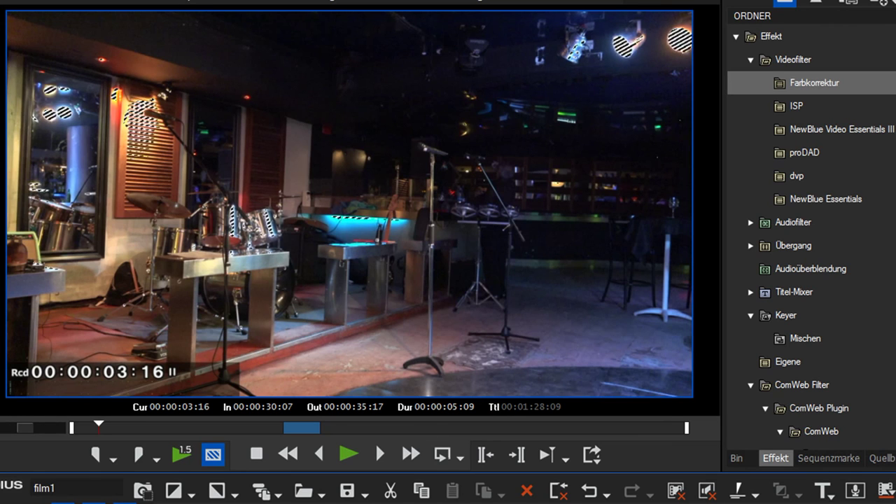
key("alt+z")
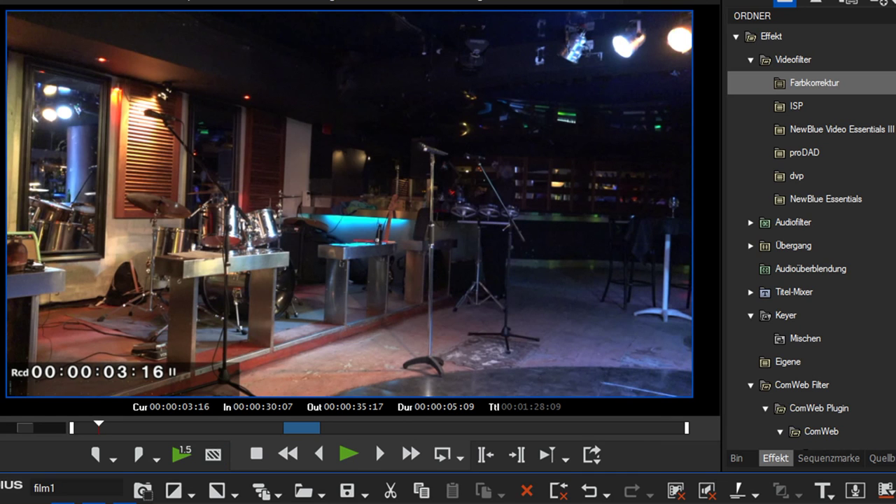
key("alt+z")
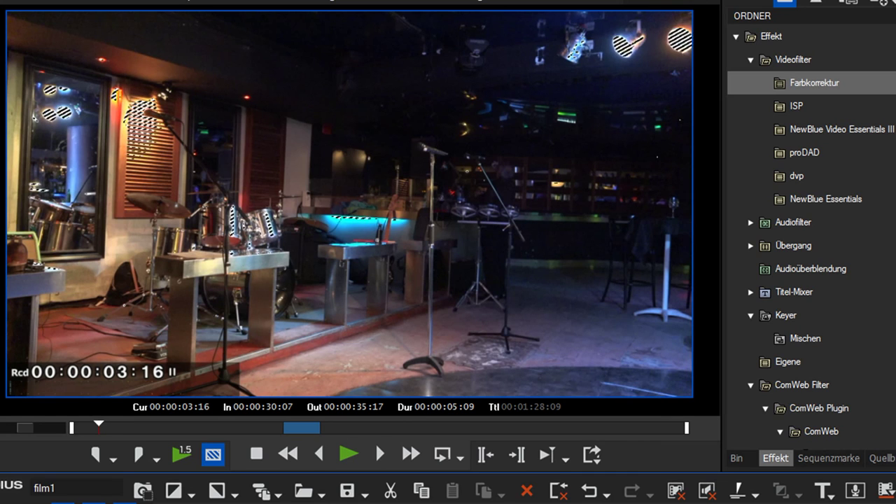
key("alt+z")
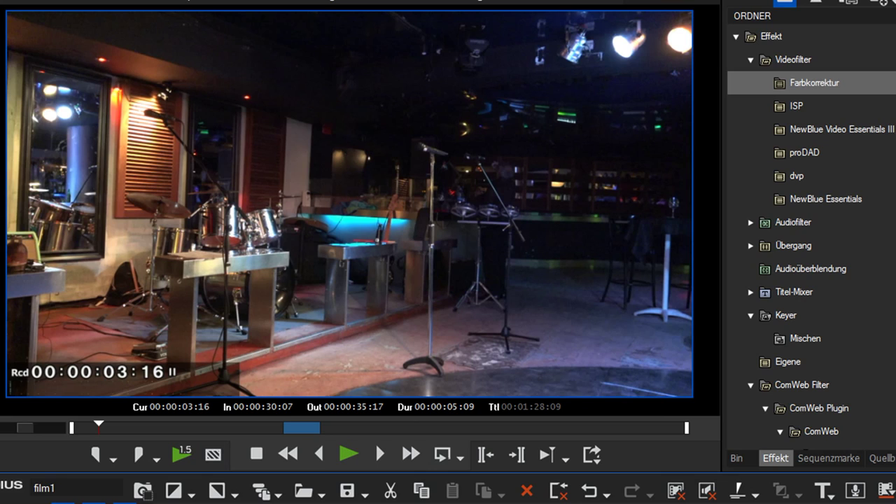